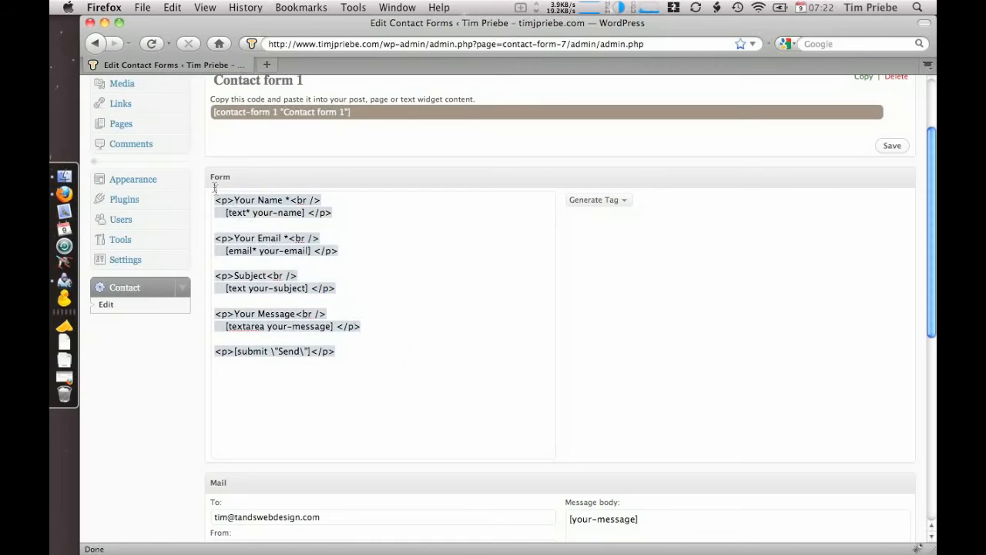
Step: Insert blank lines between the Your Email and Subject blocks in the form template
{"action": "left_click", "coordinate": [426, 231]}
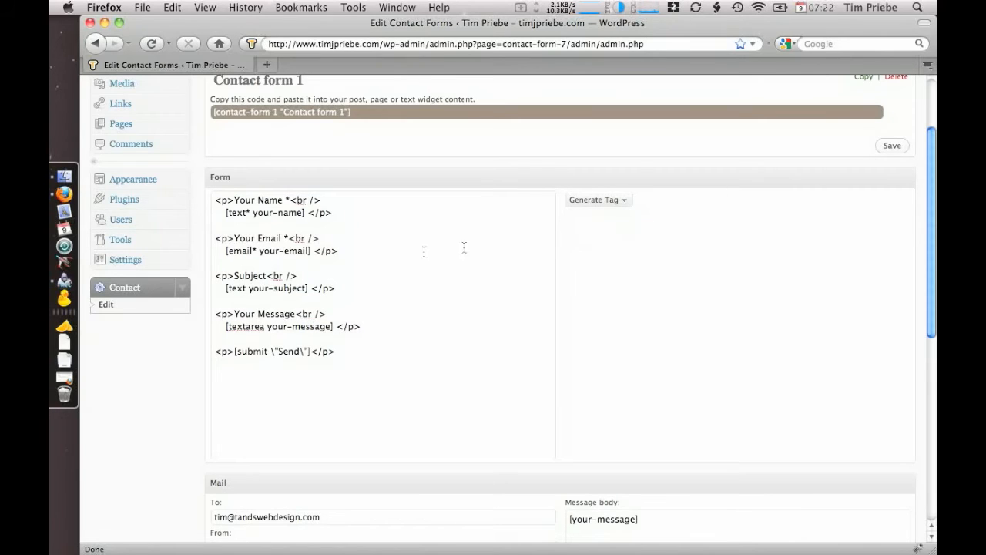
{"action": "left_click", "coordinate": [337, 270]}
{"action": "key", "text": "Return"}
{"action": "key", "text": "Return"}
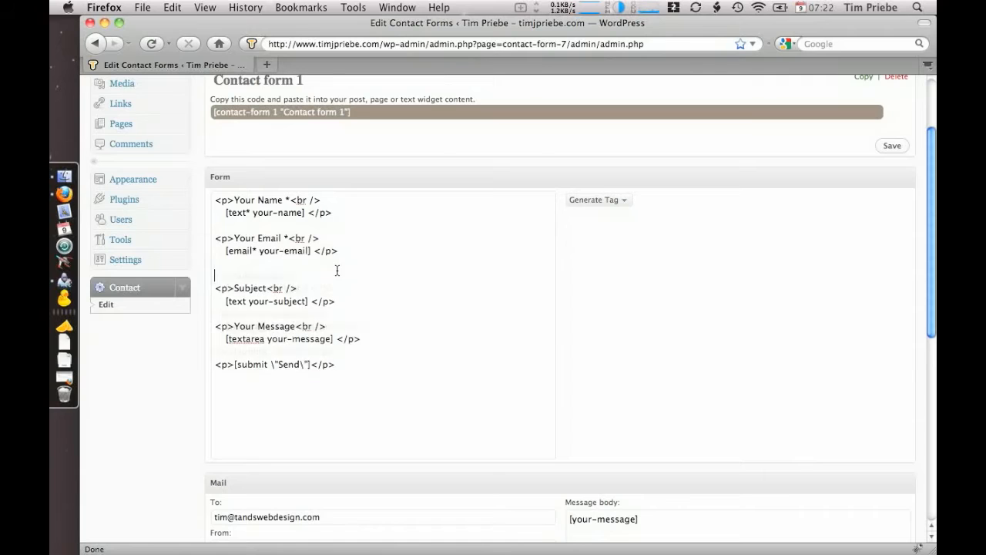
Step: Copy the two-line Your Name block and paste it between the Your Email and Subject blocks, removing the surplus blank line
{"action": "key", "text": "Up"}
{"action": "key", "text": "Up"}
{"action": "key", "text": "Up"}
{"action": "key", "text": "Up"}
{"action": "key", "text": "Up"}
{"action": "key", "text": "Up"}
{"action": "key", "text": "Up"}
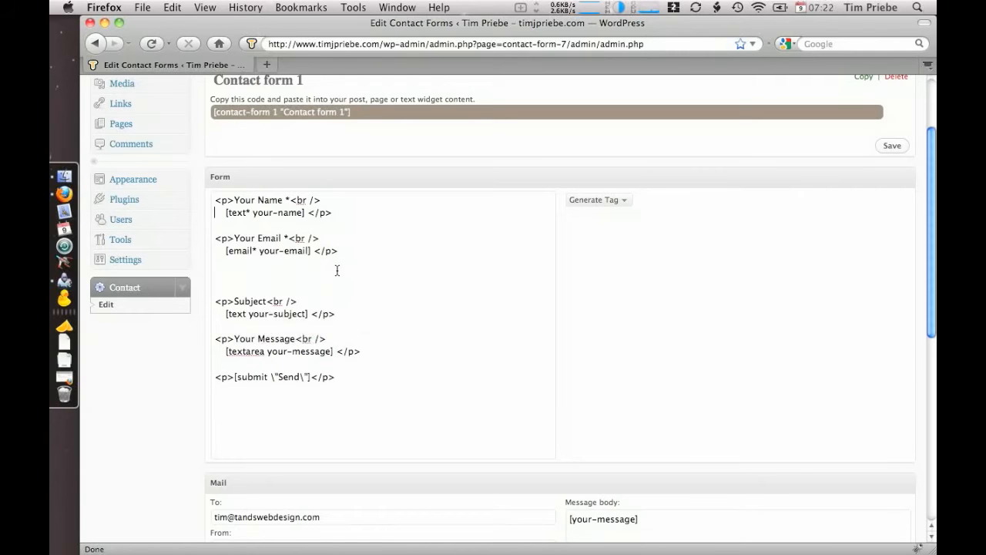
{"action": "key", "text": "shift+Down"}
{"action": "key", "text": "shift+Down"}
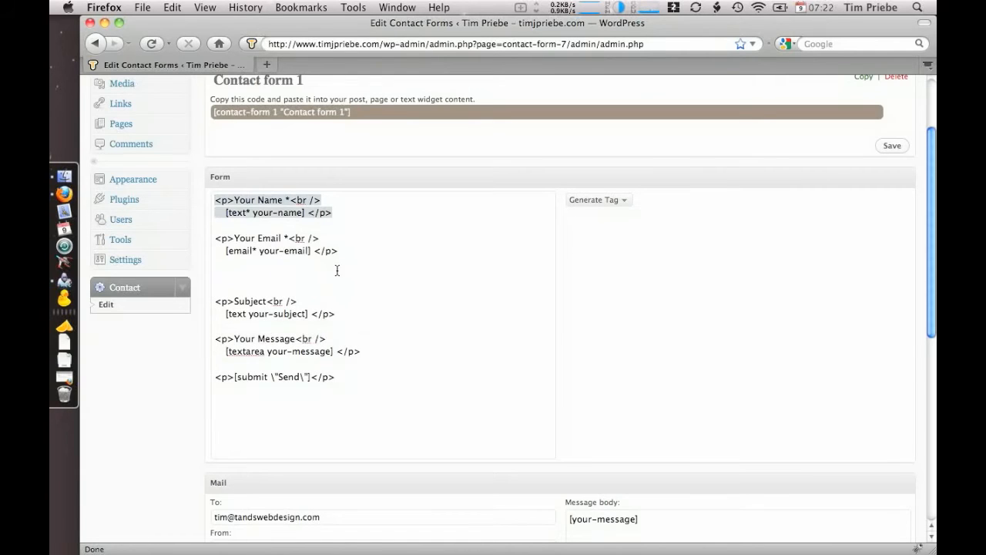
{"action": "key", "text": "super+c"}
{"action": "key", "text": "Down"}
{"action": "key", "text": "Down"}
{"action": "key", "text": "Down"}
{"action": "key", "text": "Down"}
{"action": "key", "text": "super+v"}
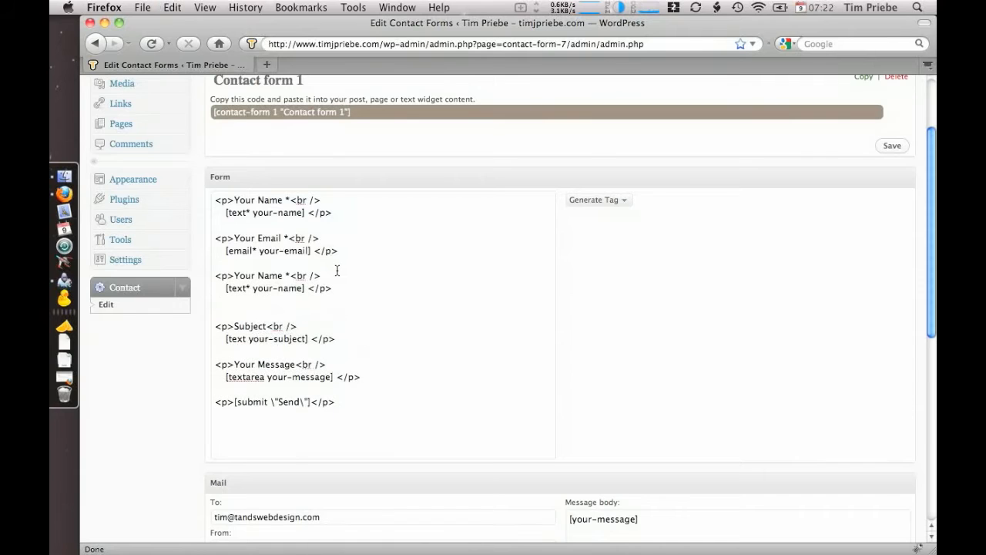
{"action": "key", "text": "BackSpace"}
Step: Replace the label "Your Name *" in the pasted block with "Phone"
{"action": "key", "text": "alt+Left"}
{"action": "key", "text": "alt+Left"}
{"action": "key", "text": "alt+Left"}
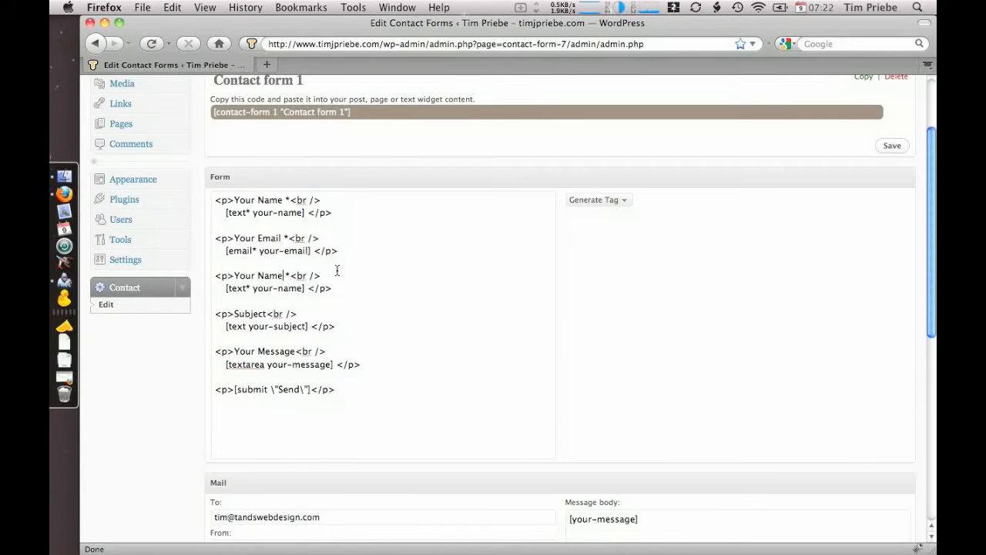
{"action": "key", "text": "shift+alt+Right"}
{"action": "key", "text": "shift+alt+Right"}
{"action": "key", "text": "shift+alt+Right"}
{"action": "key", "text": "shift+Left"}
{"action": "key", "text": "shift+Left"}
{"action": "key", "text": "shift+Left"}
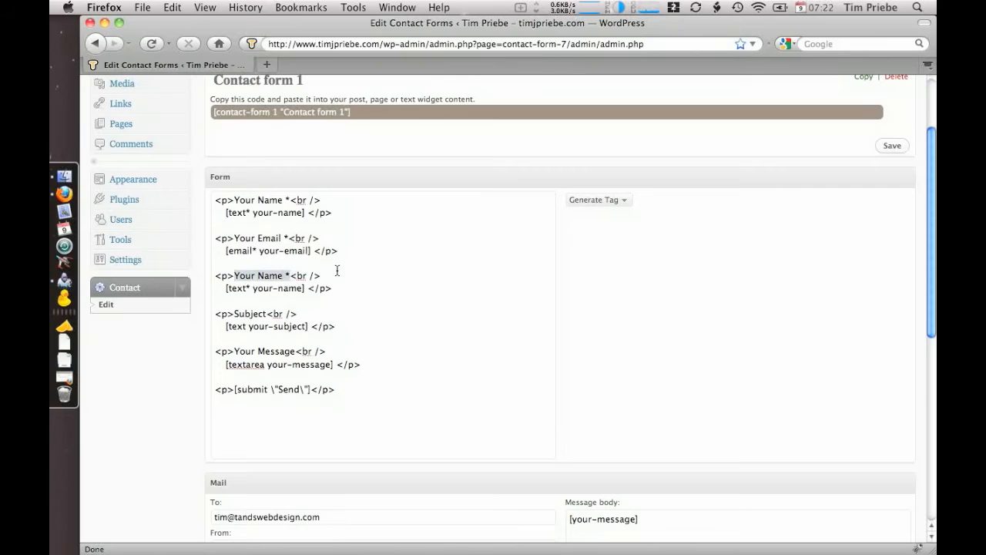
{"action": "key", "text": "BackSpace"}
{"action": "type", "text": "Phone"}
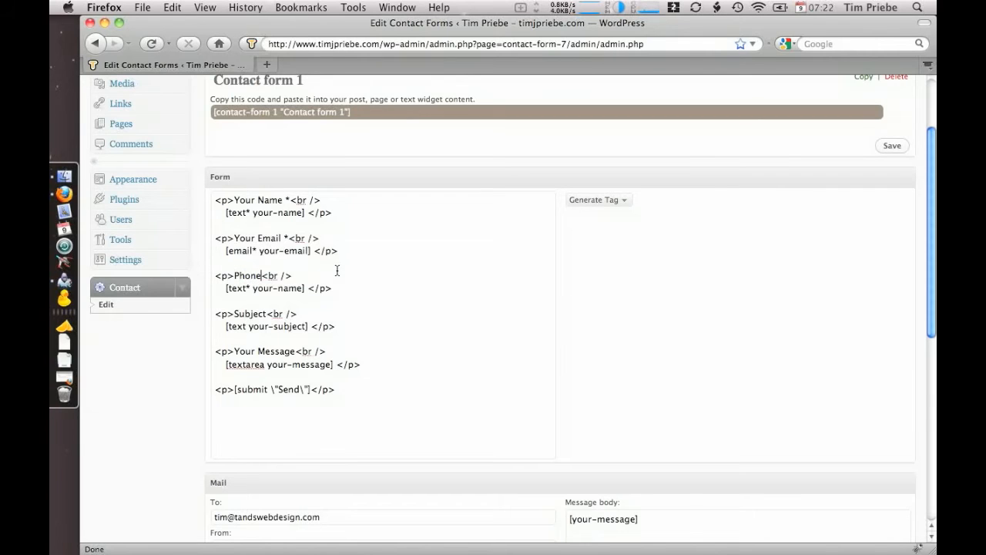
Step: Delete the [text* your-name] tag from the Phone block, keeping its closing </p>
{"action": "key", "text": "alt+Left"}
{"action": "key", "text": "shift+alt+Right"}
{"action": "key", "text": "shift+alt+Right"}
{"action": "key", "text": "shift+alt+Right"}
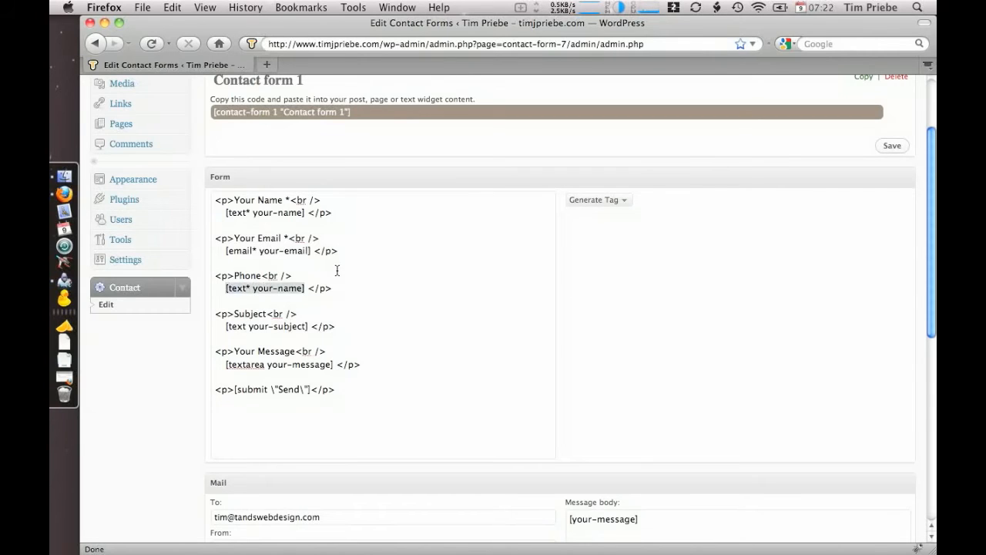
{"action": "key", "text": "BackSpace"}
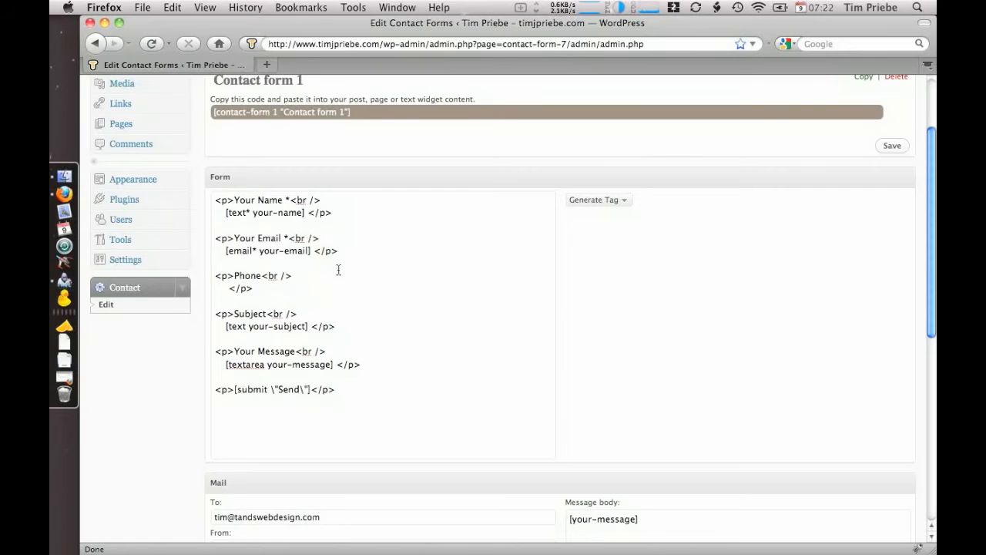
Step: Generate a text field tag with the name your-phone
{"action": "left_click", "coordinate": [626, 200]}
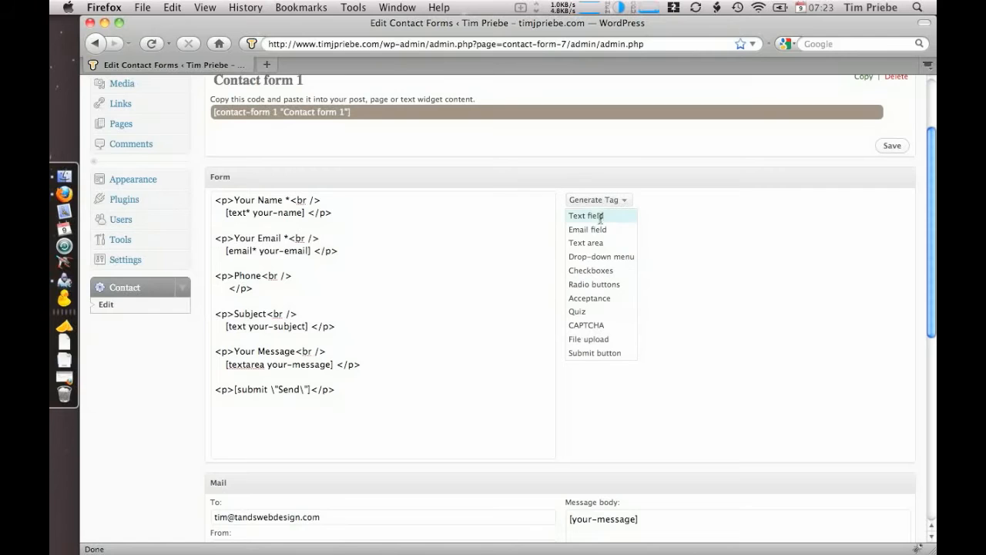
{"action": "left_click", "coordinate": [598, 218]}
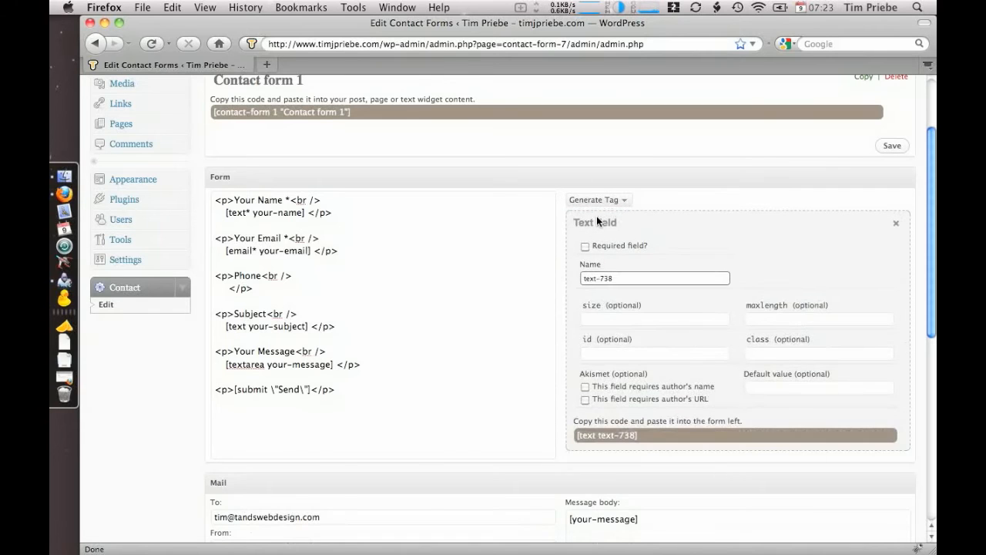
{"action": "triple_click", "coordinate": [651, 283]}
{"action": "left_click", "coordinate": [624, 201]}
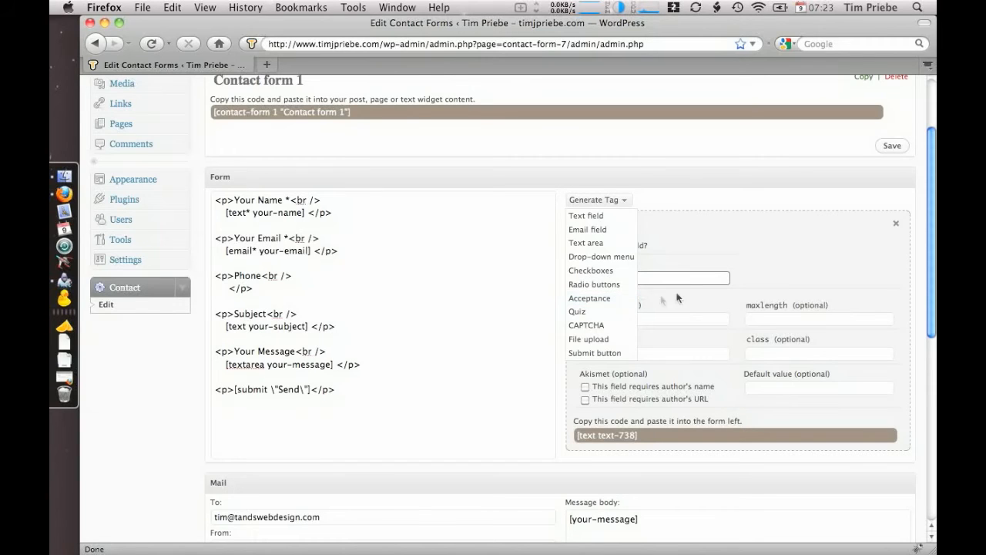
{"action": "left_click", "coordinate": [720, 262]}
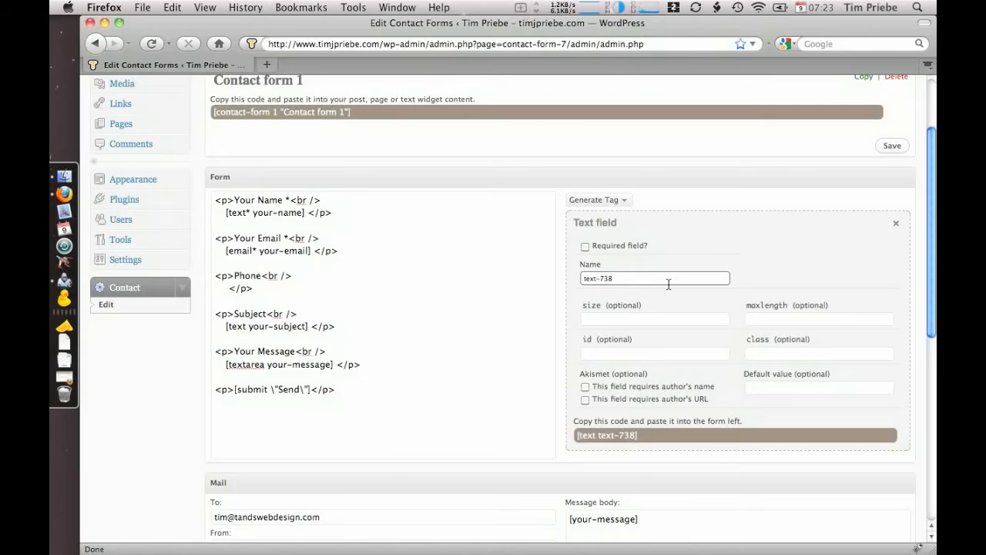
{"action": "triple_click", "coordinate": [668, 284]}
{"action": "type", "text": "your-phone"}
Step: Compare the name in the form's email tag with the name given to the new text field tag
{"action": "left_click", "coordinate": [278, 253]}
{"action": "left_click_drag", "start_coordinate": [259, 251], "coordinate": [309, 252]}
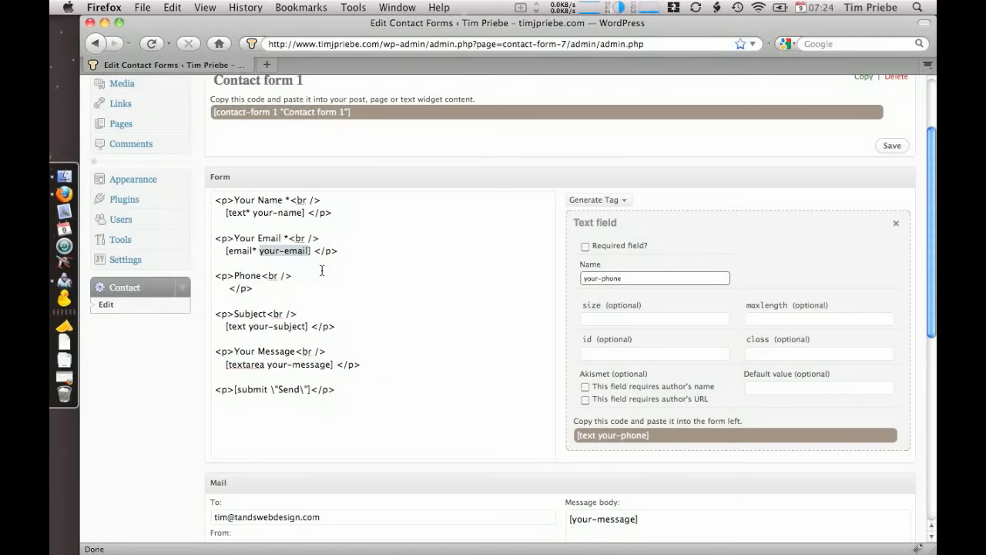
{"action": "left_click", "coordinate": [312, 252]}
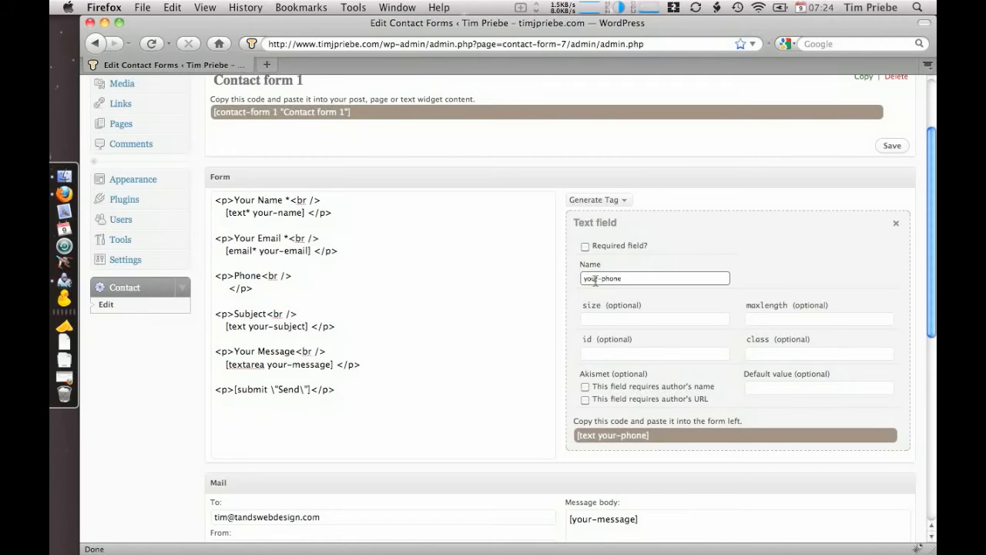
{"action": "left_click_drag", "start_coordinate": [594, 280], "coordinate": [639, 280]}
Step: Copy the generated [text your-phone] code and paste it into the Phone block before the closing </p>
{"action": "left_click", "coordinate": [673, 436]}
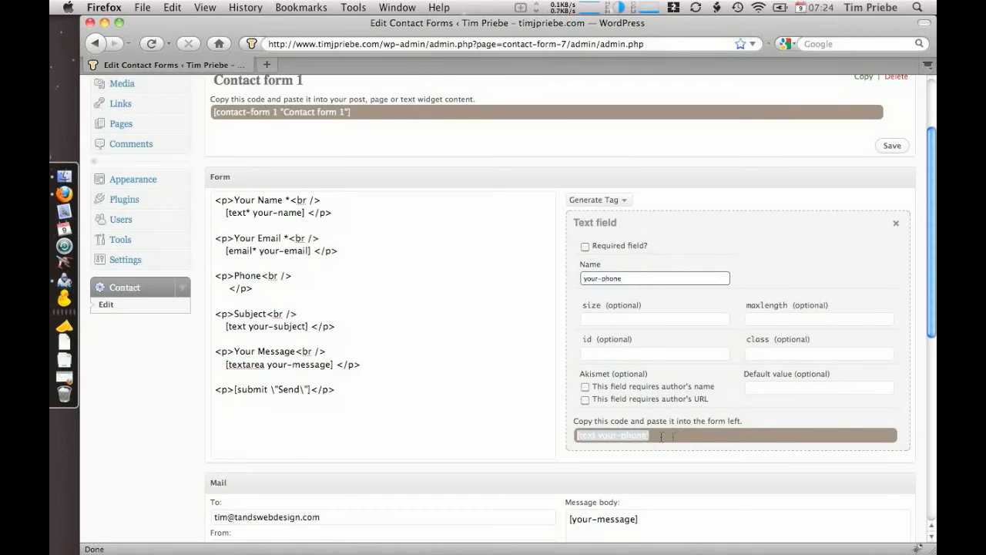
{"action": "right_click", "coordinate": [640, 437]}
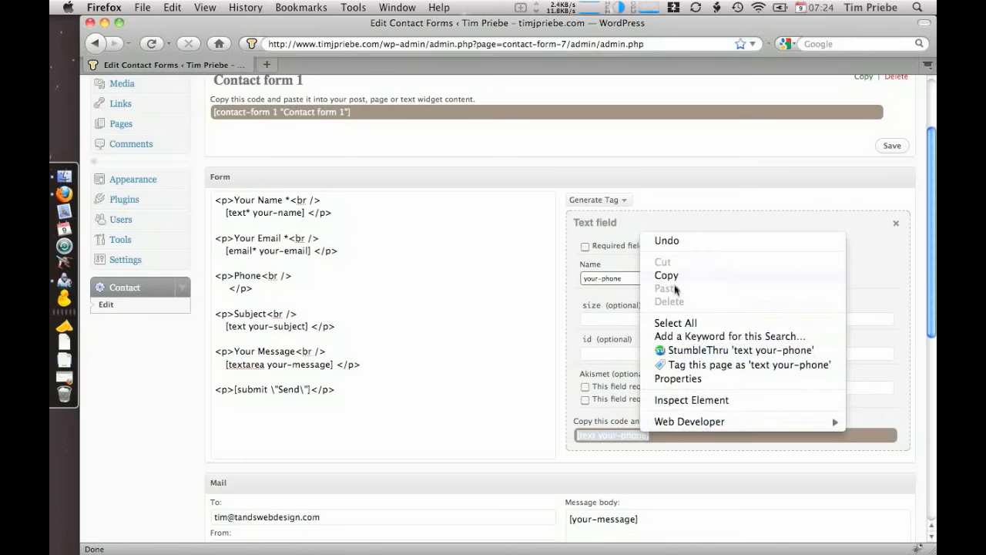
{"action": "left_click", "coordinate": [673, 279]}
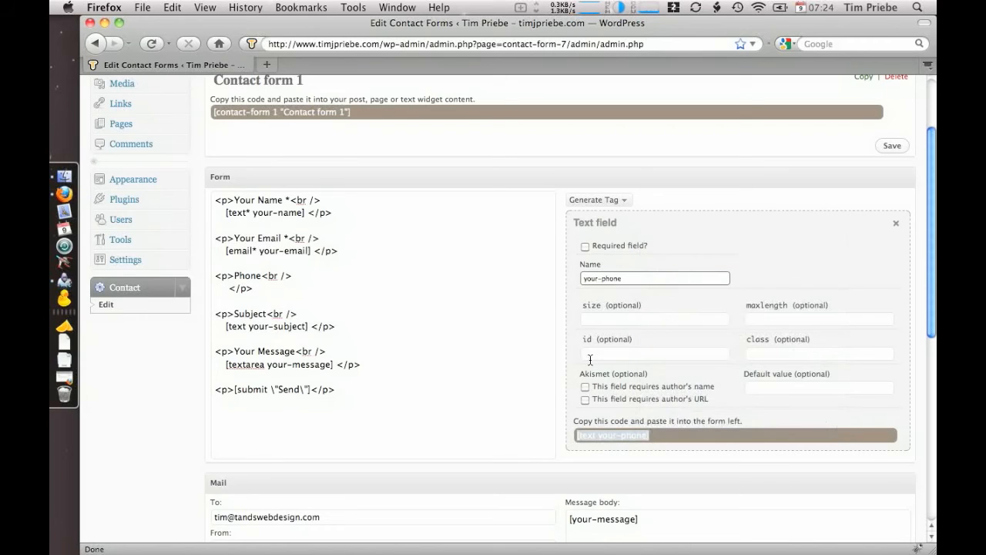
{"action": "left_click", "coordinate": [296, 287]}
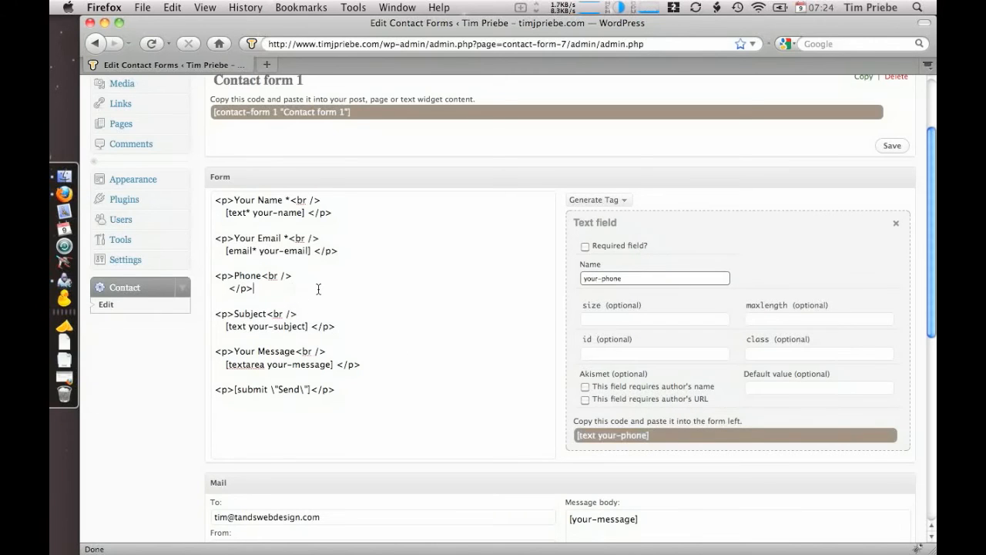
{"action": "key", "text": "Left"}
{"action": "key", "text": "Left"}
{"action": "key", "text": "Left"}
{"action": "key", "text": "Left"}
{"action": "key", "text": "Left"}
{"action": "key", "text": "super+v"}
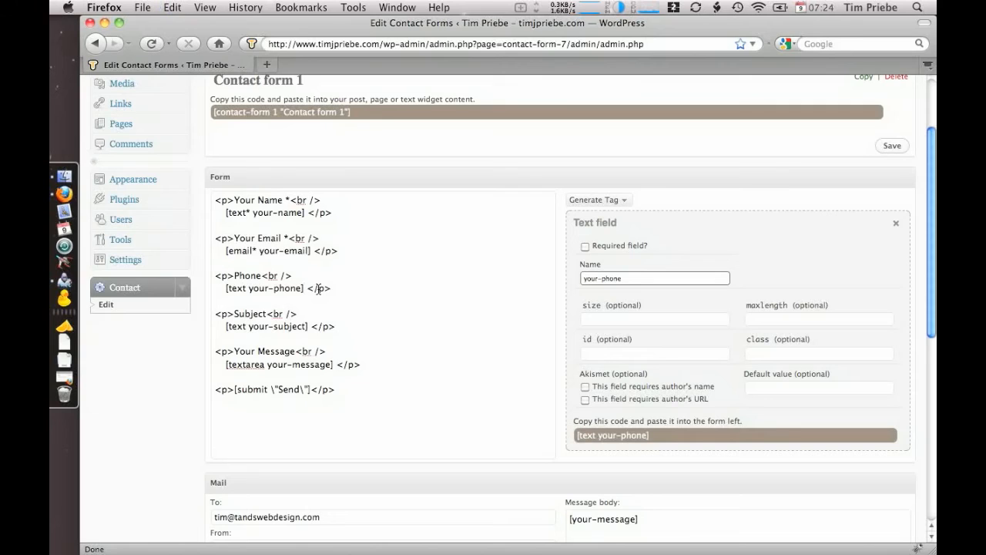
Step: Try the Akismet author's name and author's URL options on the your-phone tag, clearing each one again
{"action": "left_click", "coordinate": [585, 386]}
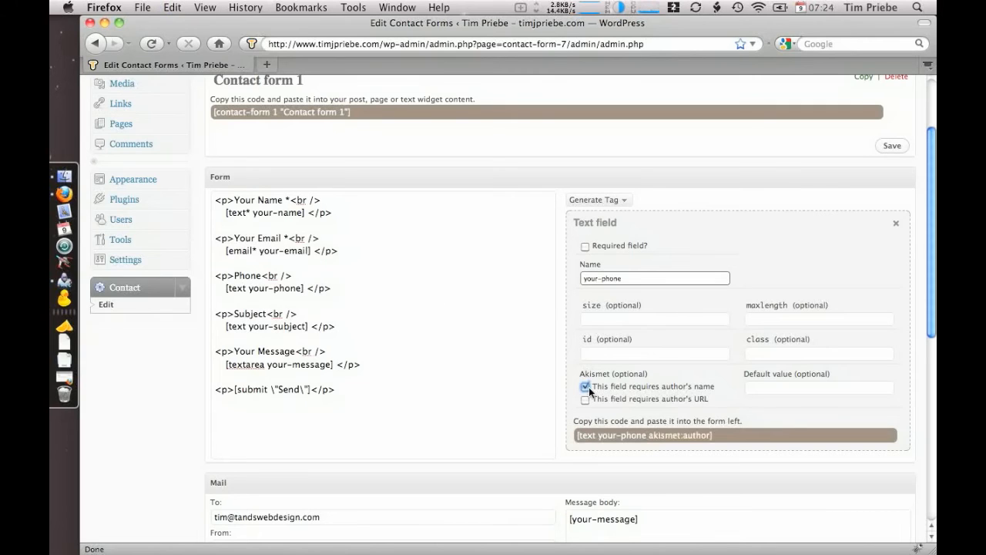
{"action": "left_click", "coordinate": [587, 386]}
{"action": "left_click", "coordinate": [587, 400]}
{"action": "left_click", "coordinate": [587, 402]}
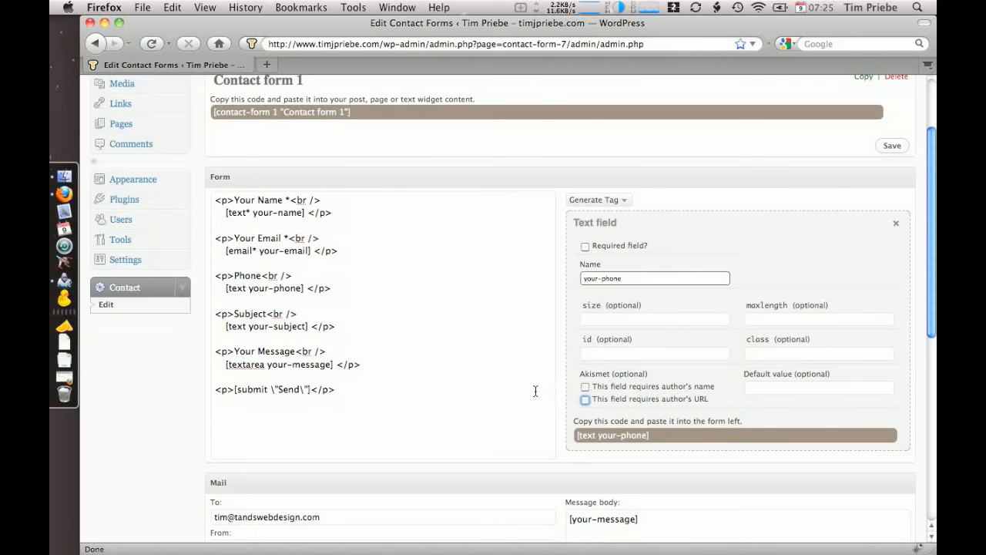
Step: Add the line "Email: [your-email]" and a blank line above [your-message] in the Mail message body
{"action": "scroll", "coordinate": [527, 389], "scroll_direction": "down", "scroll_amount": 4}
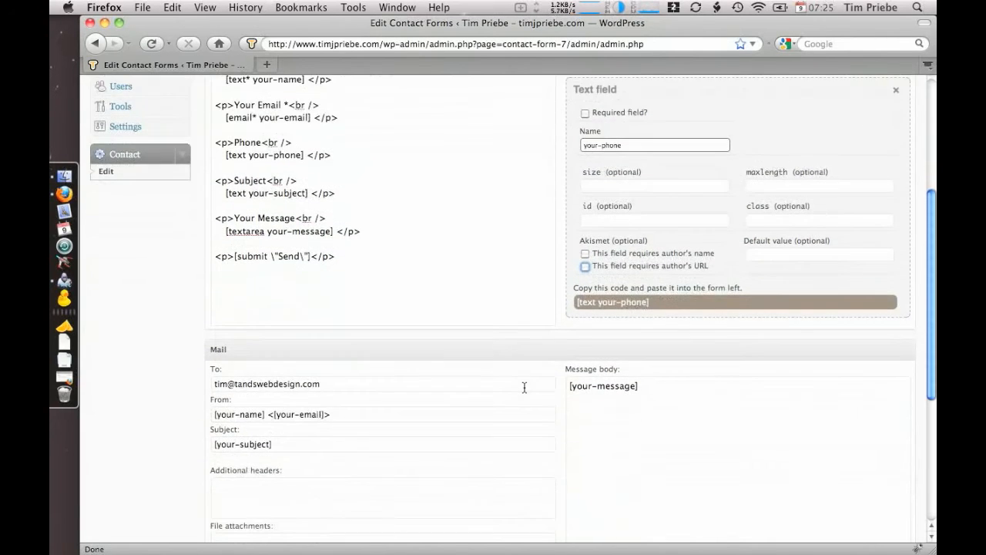
{"action": "scroll", "coordinate": [524, 386], "scroll_direction": "down", "scroll_amount": 6}
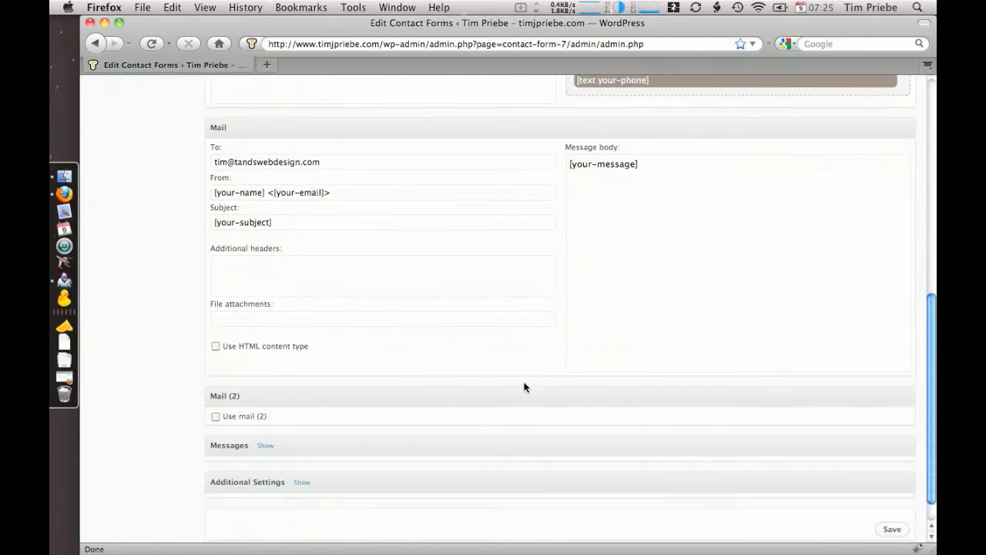
{"action": "scroll", "coordinate": [528, 379], "scroll_direction": "down", "scroll_amount": 1}
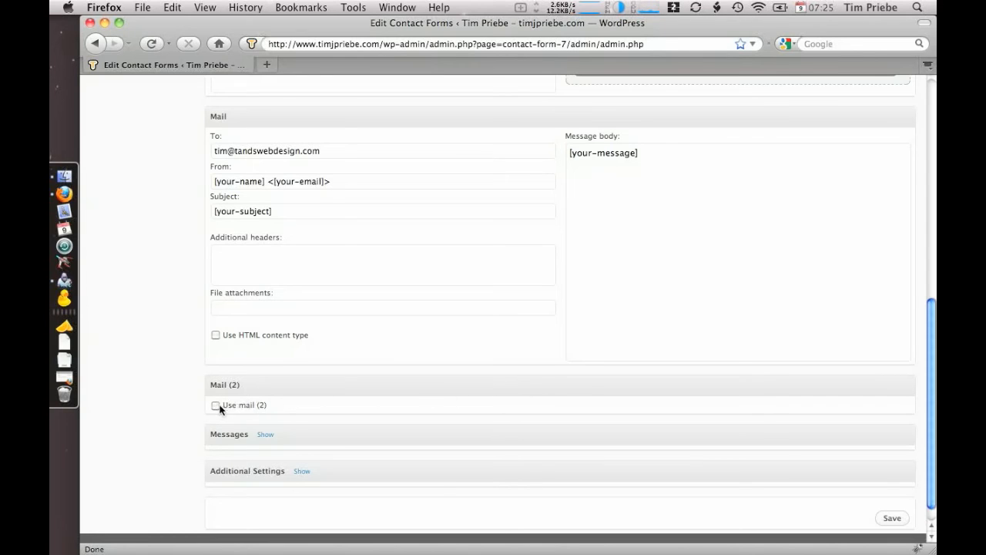
{"action": "scroll", "coordinate": [597, 249], "scroll_direction": "up", "scroll_amount": 5}
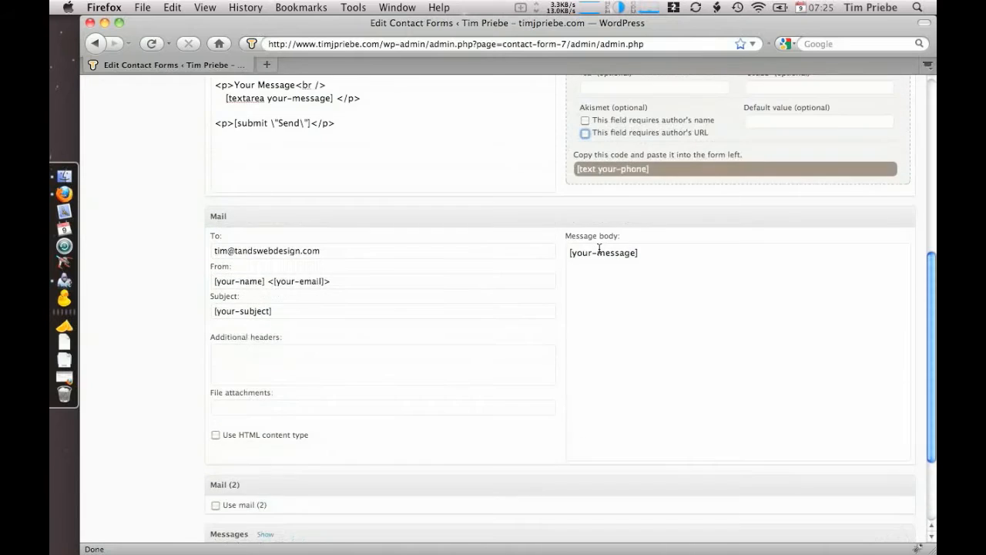
{"action": "scroll", "coordinate": [627, 286], "scroll_direction": "down", "scroll_amount": 2}
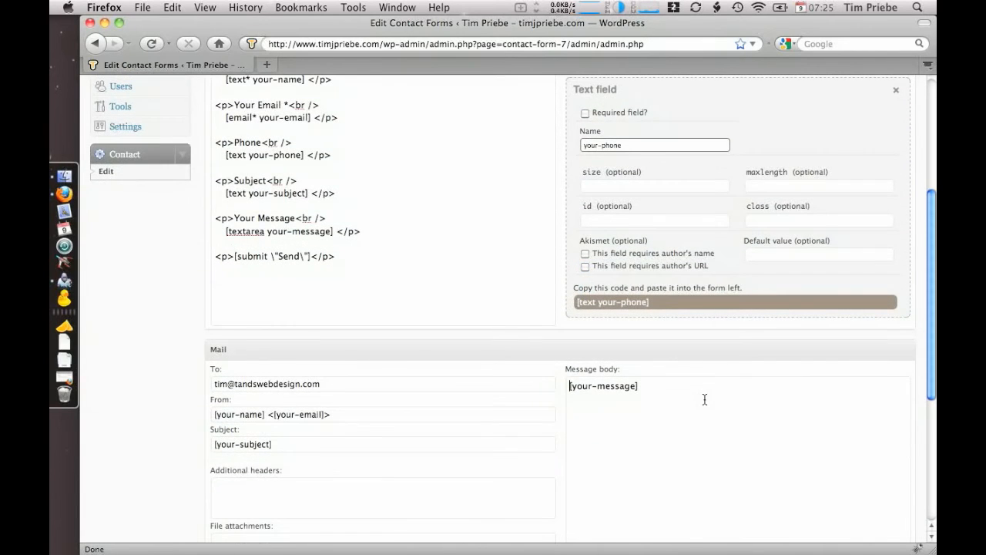
{"action": "key", "text": "Return"}
{"action": "key", "text": "Return"}
{"action": "type", "text": "Email: ["}
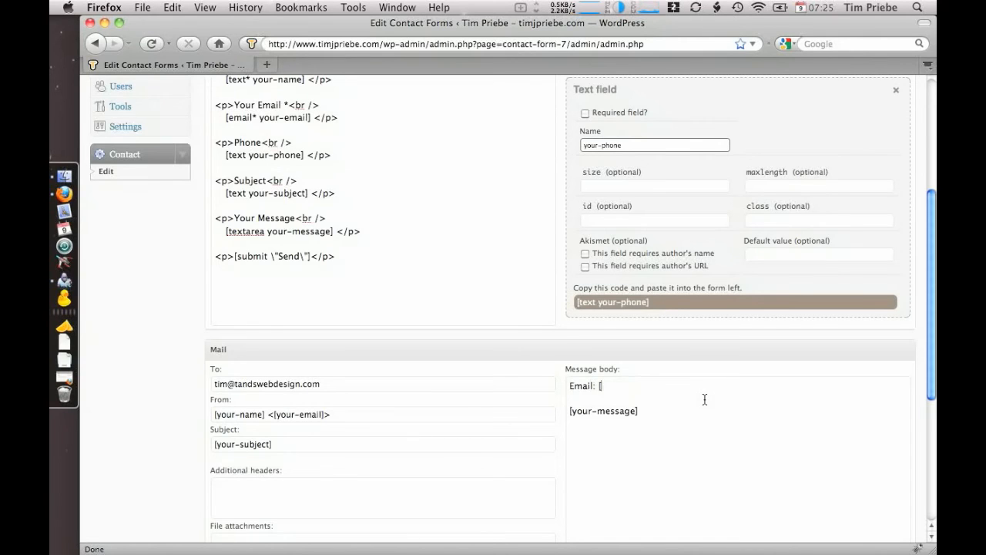
{"action": "type", "text": "your-email]"}
Step: Enable the second e-mail, Mail (2), for the contact form
{"action": "scroll", "coordinate": [711, 401], "scroll_direction": "down", "scroll_amount": 3}
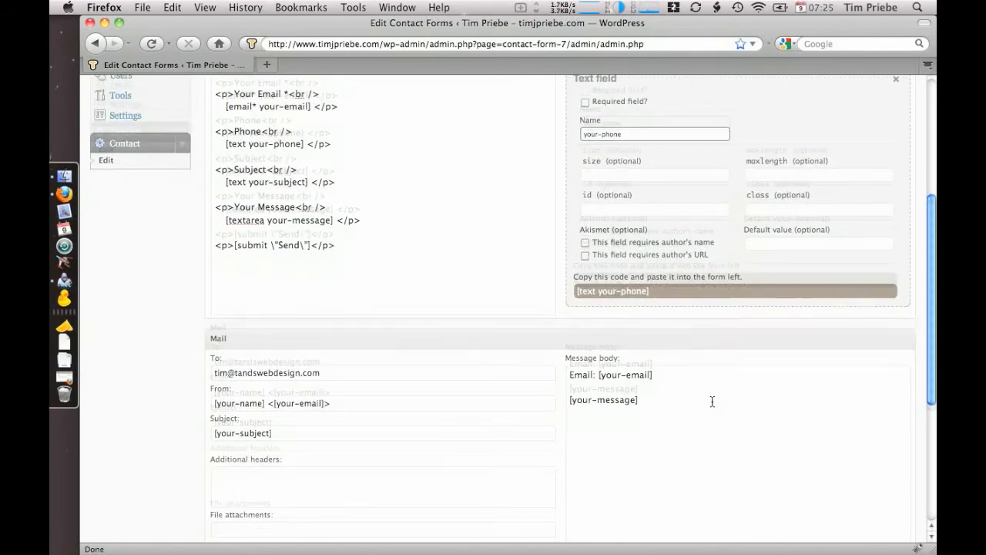
{"action": "scroll", "coordinate": [712, 400], "scroll_direction": "down", "scroll_amount": 4}
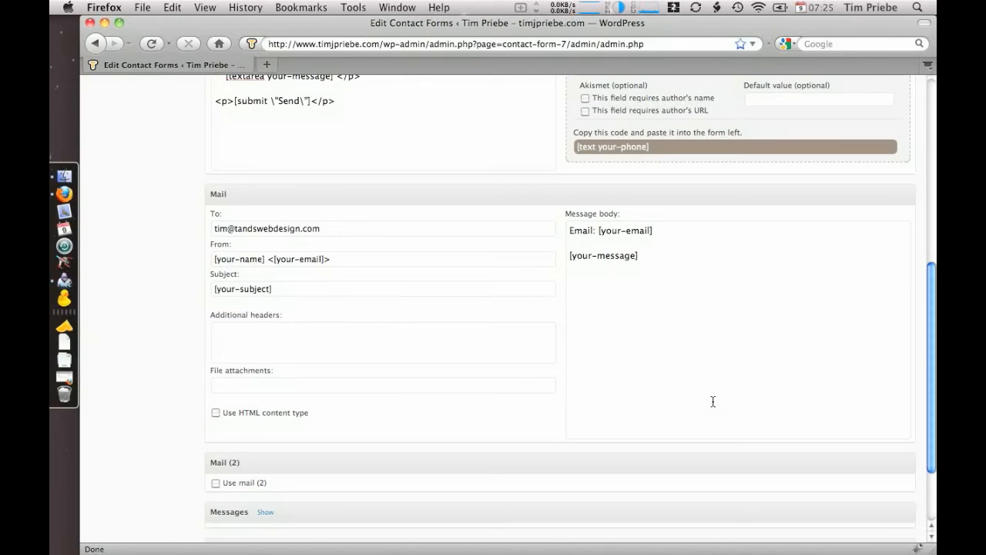
{"action": "scroll", "coordinate": [712, 401], "scroll_direction": "down", "scroll_amount": 4}
{"action": "left_click", "coordinate": [216, 382]}
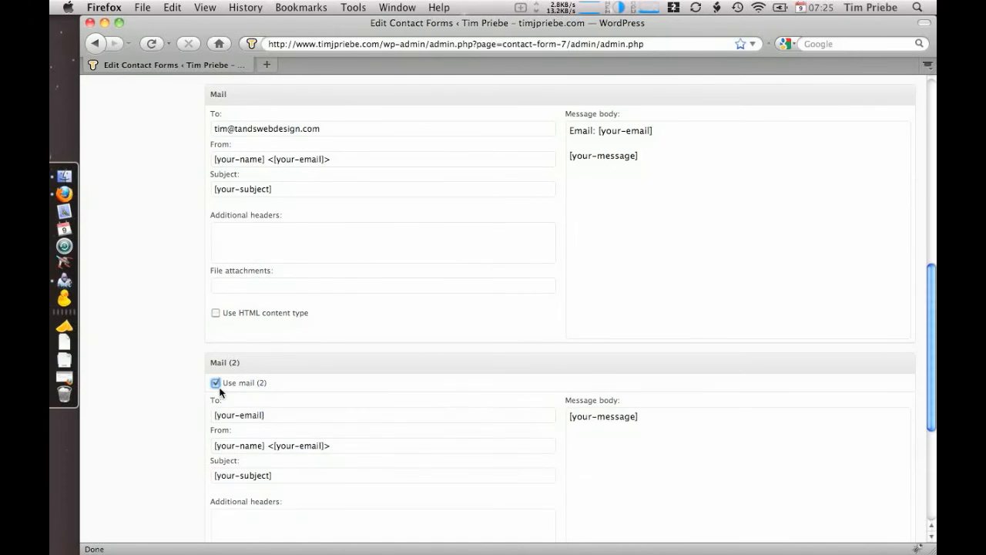
Step: Replace the Mail (2) message body with a copy of the whole message body from the first Mail section
{"action": "left_click", "coordinate": [694, 439]}
{"action": "left_click", "coordinate": [724, 225]}
{"action": "key", "text": "super+a"}
{"action": "key", "text": "super+c"}
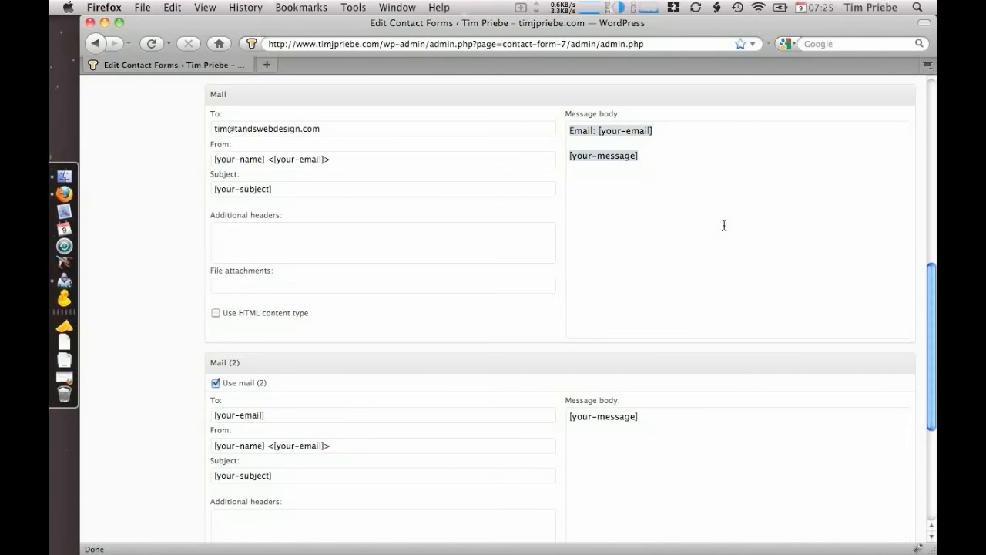
{"action": "left_click", "coordinate": [709, 454]}
{"action": "key", "text": "super+a"}
{"action": "key", "text": "super+v"}
Step: Insert the line "---- Original Message ----" above the Email line in the Mail (2) message body, with blank lines around it
{"action": "key", "text": "Up"}
{"action": "key", "text": "Up"}
{"action": "key", "text": "Up"}
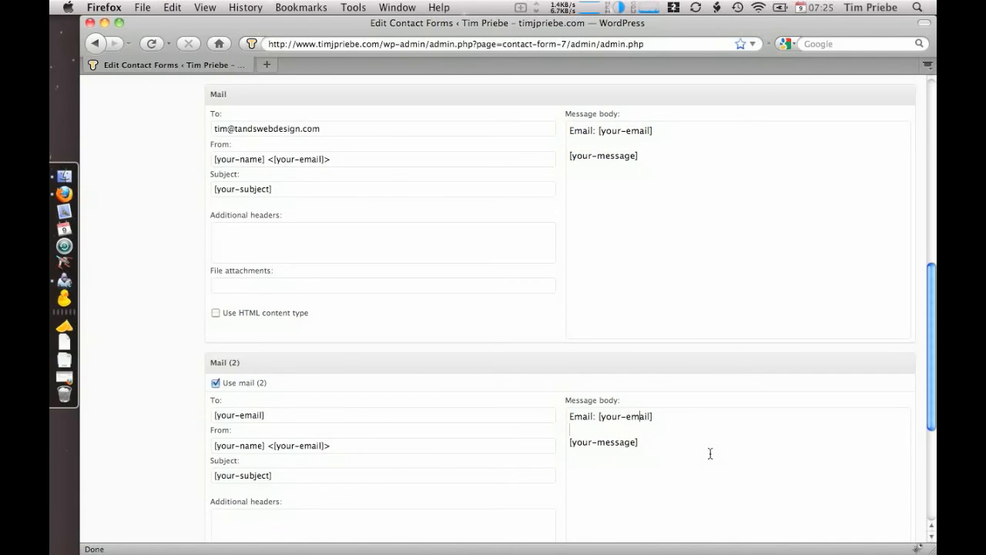
{"action": "key", "text": "Return"}
{"action": "key", "text": "Return"}
{"action": "key", "text": "Up"}
{"action": "key", "text": "Up"}
{"action": "key", "text": "Return"}
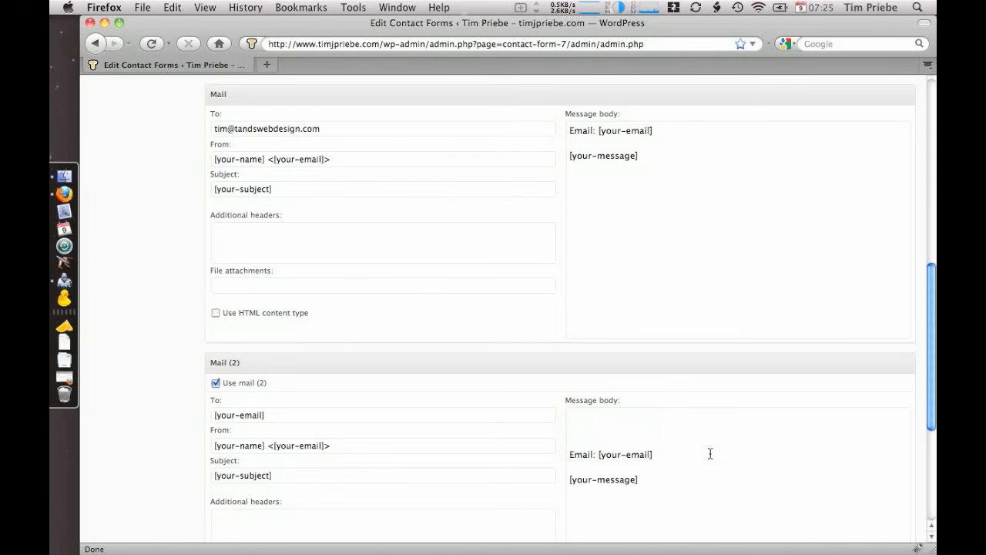
{"action": "type", "text": "---- Original Message ----"}
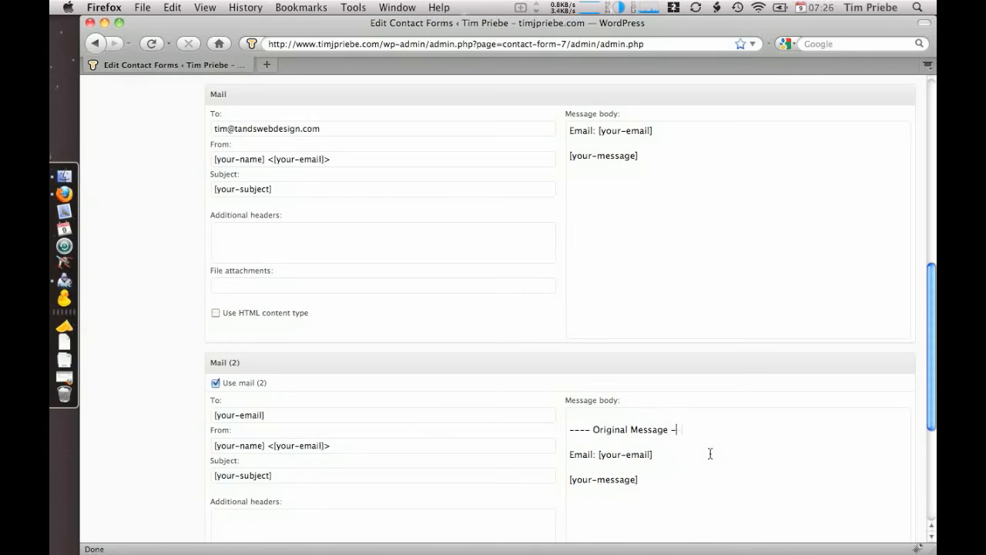
Step: Add "Thanks!" as the opening line of the Mail (2) message body, followed by a blank line
{"action": "key", "text": "Up"}
{"action": "key", "text": "Return"}
{"action": "key", "text": "Up"}
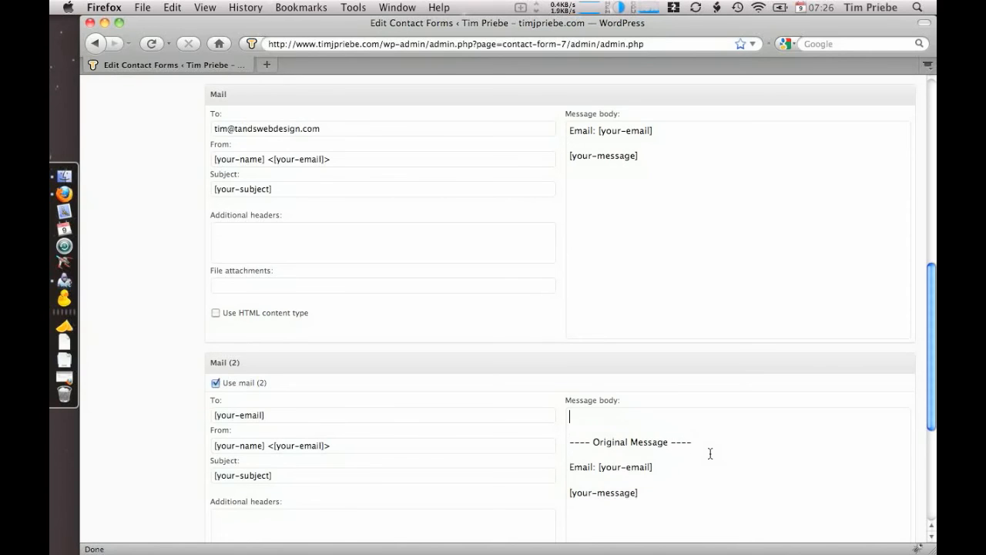
{"action": "type", "text": "Thanks!"}
Step: Review the contact form's field template, the Mail section and the Mail (2) section
{"action": "scroll", "coordinate": [658, 417], "scroll_direction": "up", "scroll_amount": 3}
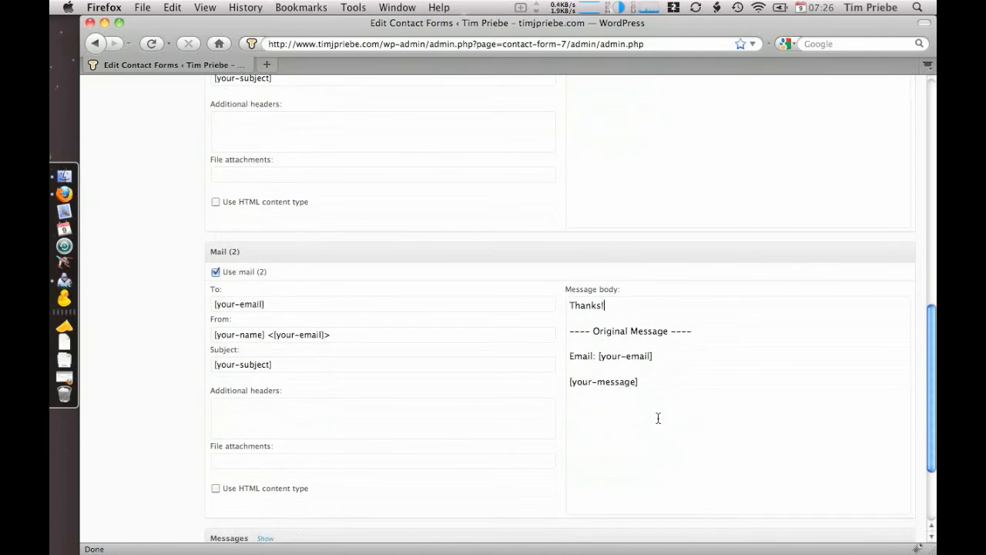
{"action": "scroll", "coordinate": [657, 417], "scroll_direction": "up", "scroll_amount": 8}
{"action": "scroll", "coordinate": [659, 418], "scroll_direction": "up", "scroll_amount": 5}
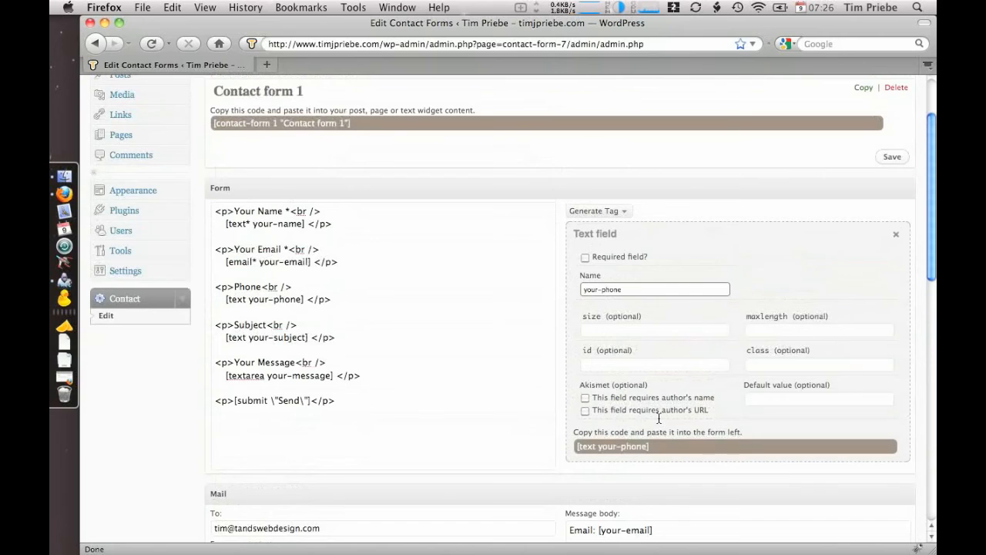
{"action": "scroll", "coordinate": [659, 418], "scroll_direction": "down", "scroll_amount": 6}
{"action": "scroll", "coordinate": [658, 418], "scroll_direction": "down", "scroll_amount": 5}
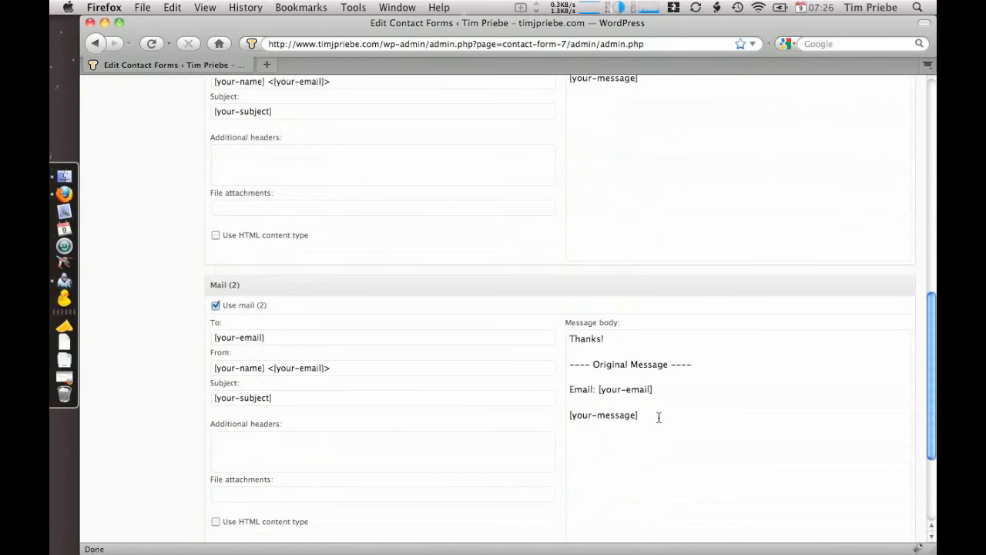
{"action": "scroll", "coordinate": [658, 419], "scroll_direction": "up", "scroll_amount": 10}
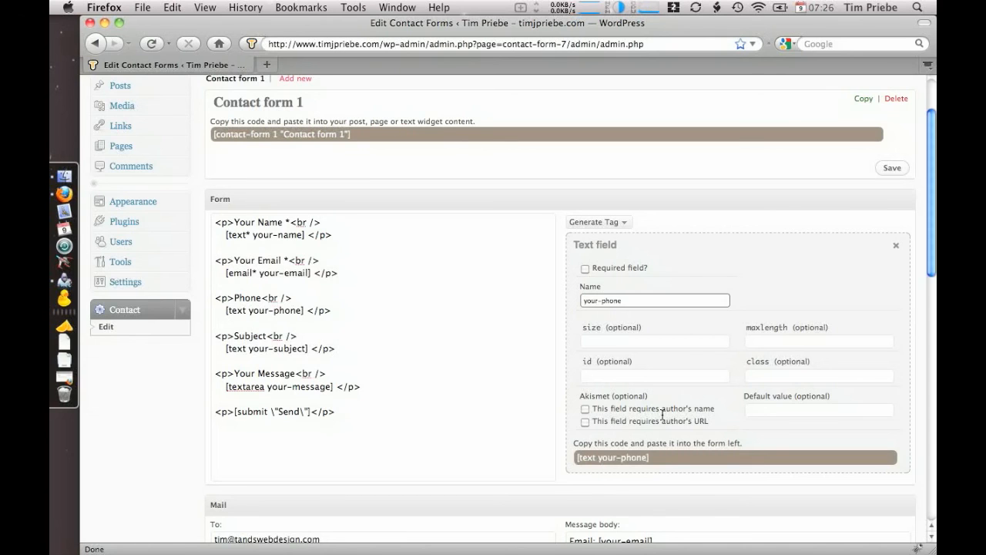
{"action": "scroll", "coordinate": [662, 414], "scroll_direction": "down", "scroll_amount": 2}
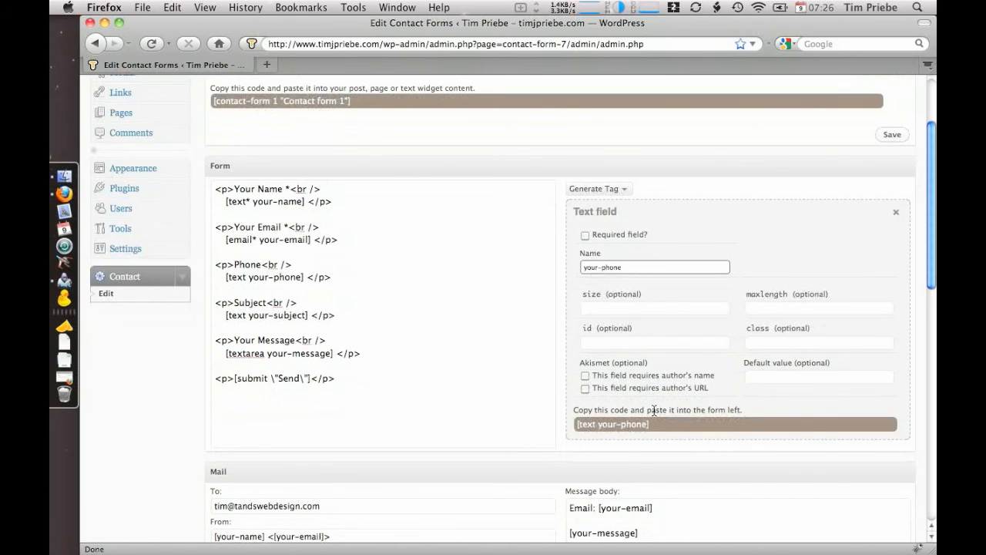
Step: Open the public site's home page in a new browser tab and go to its contact page to see the form
{"action": "key", "text": "super+t"}
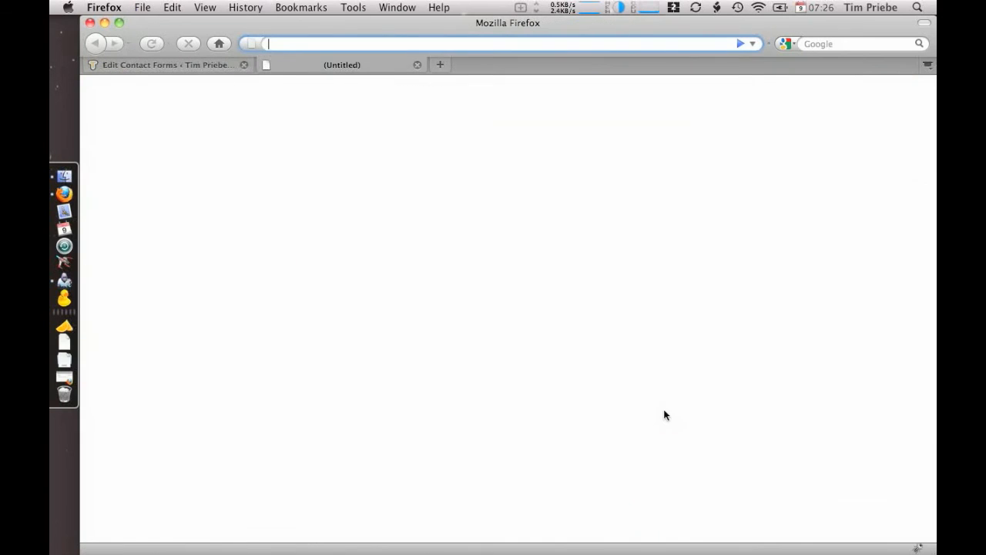
{"action": "type", "text": "timjpriebe.com"}
{"action": "key", "text": "Return"}
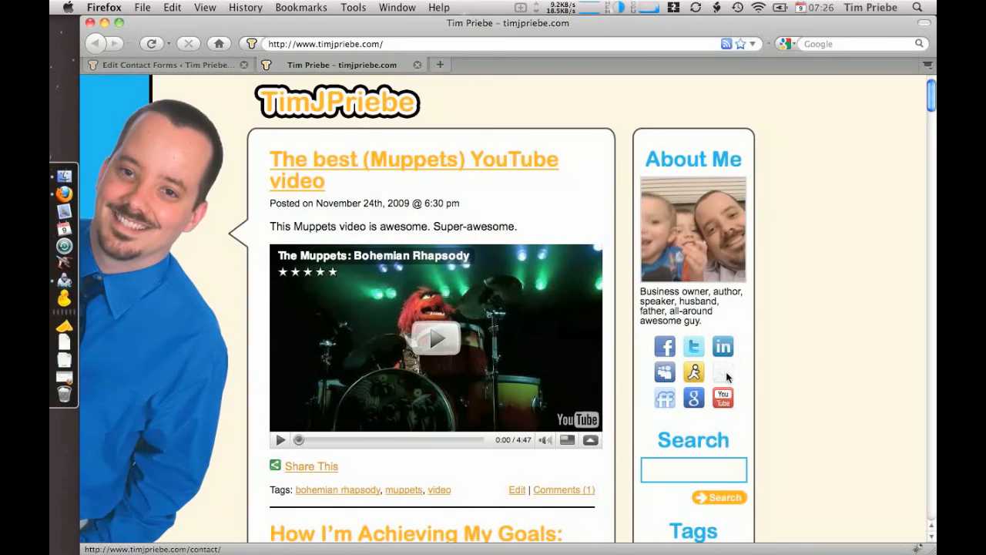
{"action": "left_click", "coordinate": [726, 371]}
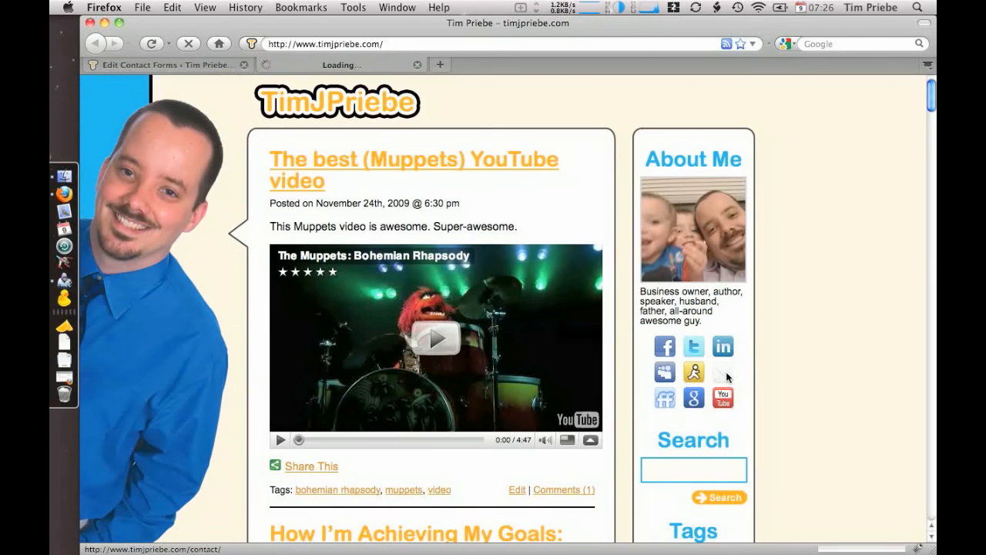
{"action": "scroll", "coordinate": [757, 335], "scroll_direction": "down", "scroll_amount": 2}
{"action": "scroll", "coordinate": [758, 340], "scroll_direction": "down", "scroll_amount": 3}
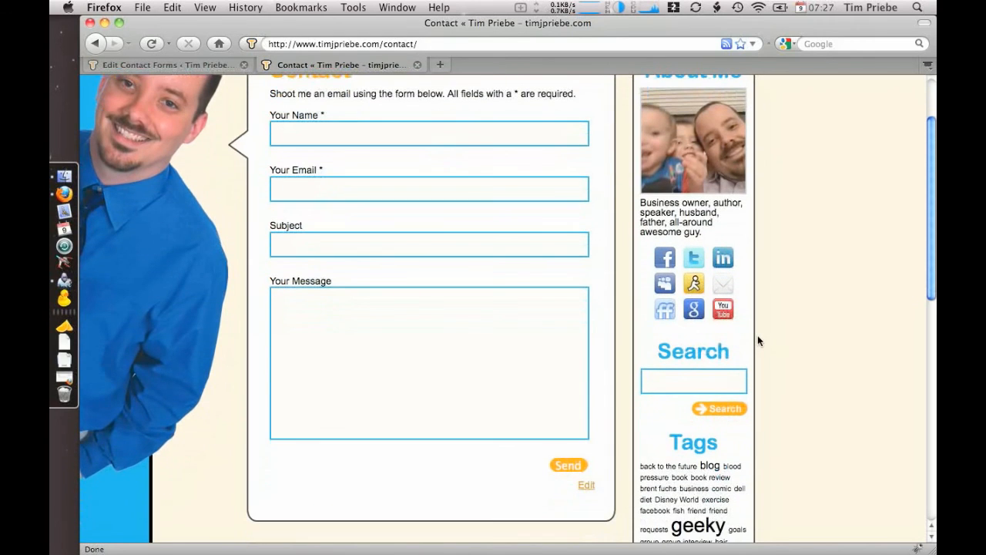
Step: Submit the public contact form with all fields left empty to check its required-field validation
{"action": "scroll", "coordinate": [758, 340], "scroll_direction": "down", "scroll_amount": 1}
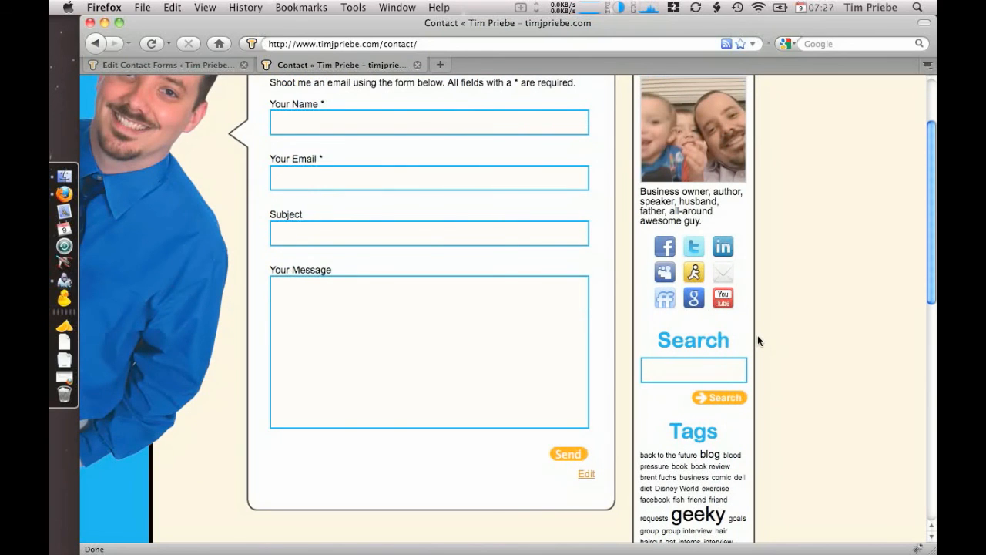
{"action": "left_click", "coordinate": [573, 455]}
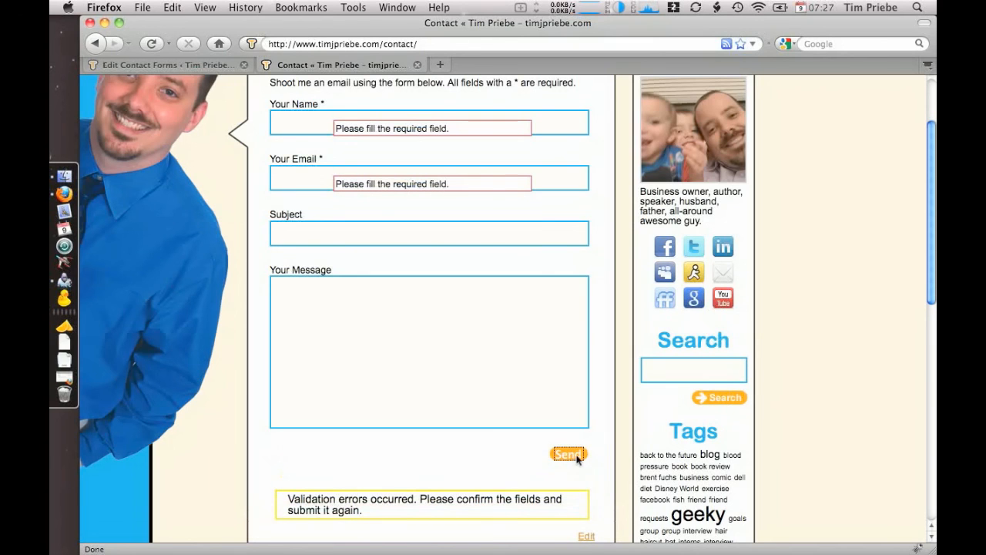
{"action": "scroll", "coordinate": [581, 451], "scroll_direction": "down", "scroll_amount": 1}
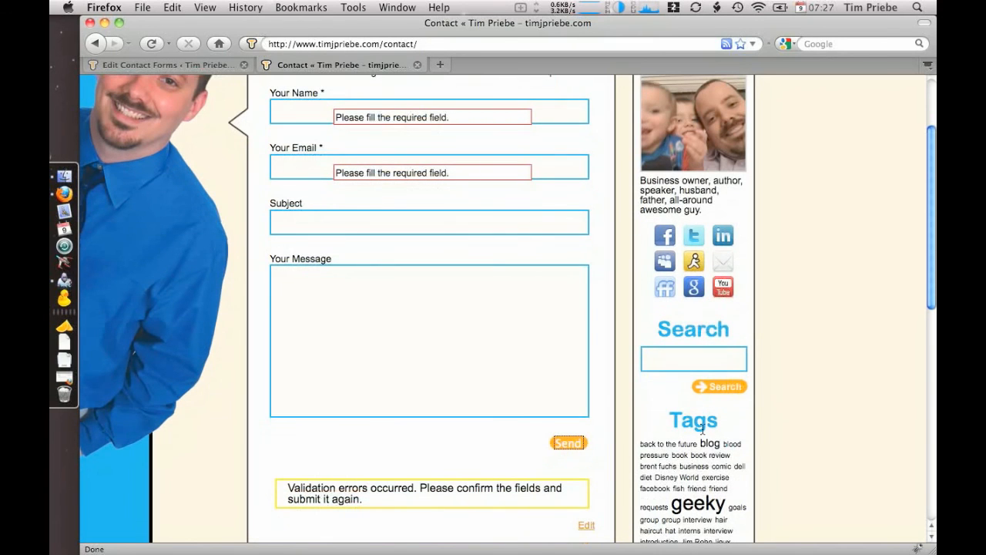